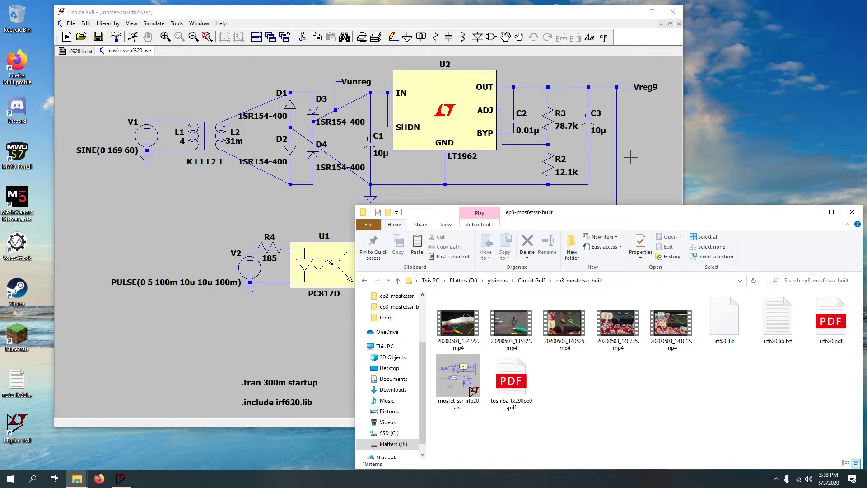
- Bring the LTspice IRF620 relay schematic in front of File Explorer so the whole circuit shows
click(509, 15)
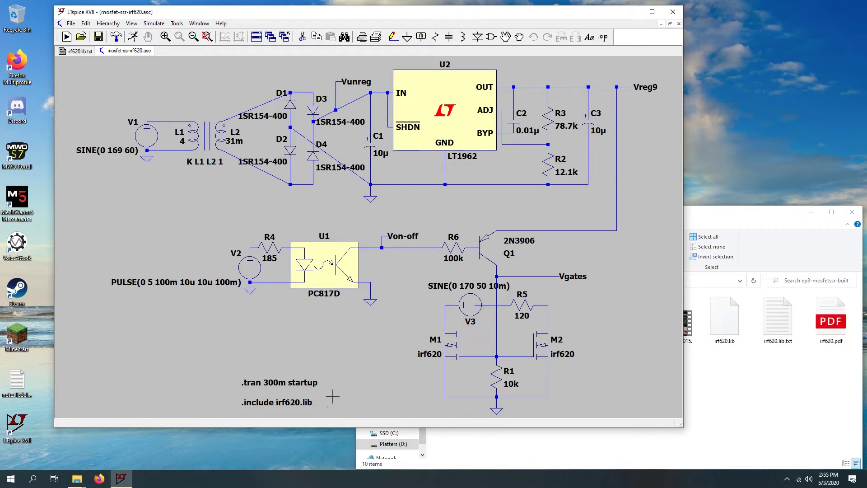
click(74, 53)
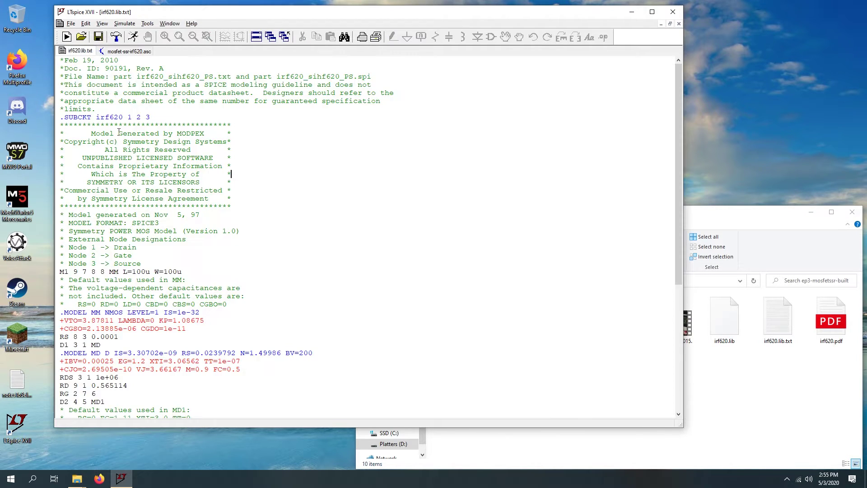
drag(155, 115, 59, 117)
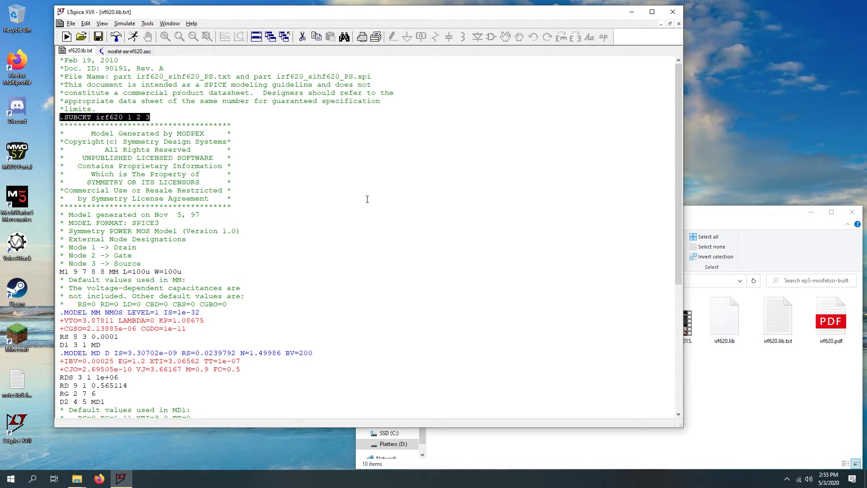
scroll(233, 250, down, 5)
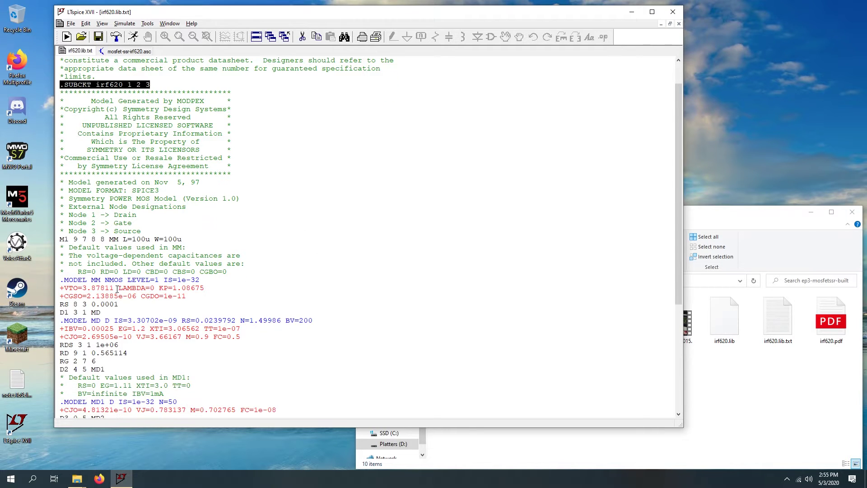
scroll(197, 281, down, 2)
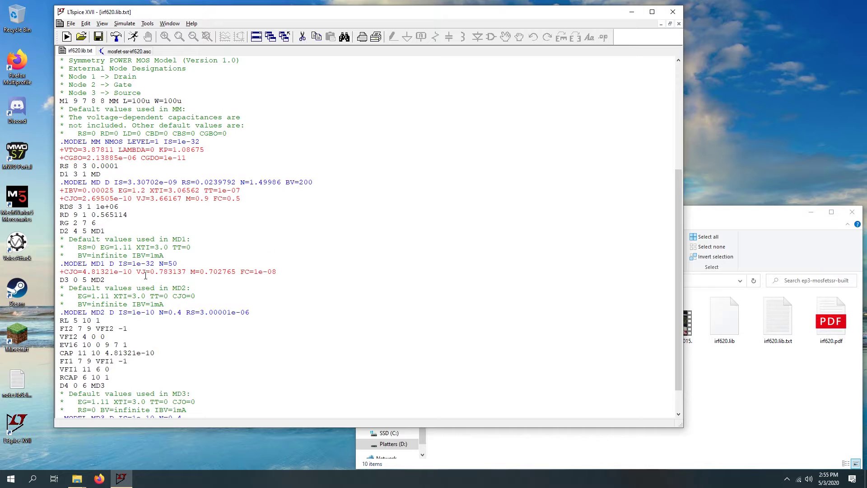
scroll(145, 276, down, 2)
scroll(342, 261, up, 8)
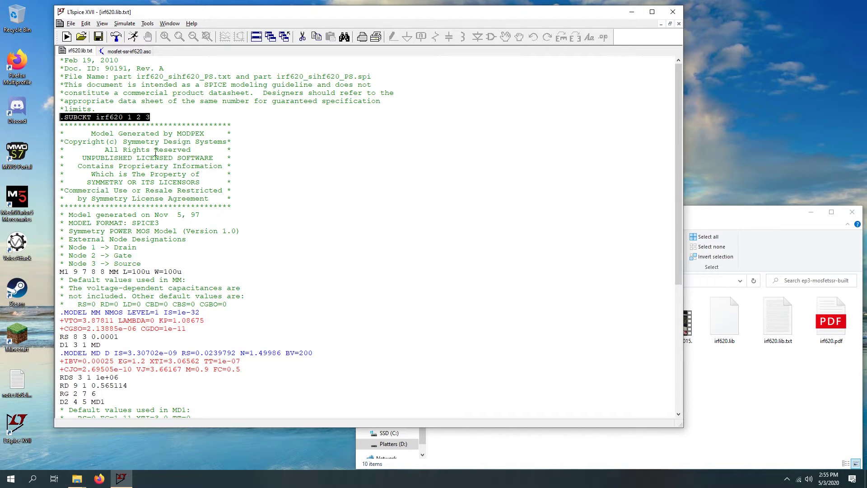
click(128, 51)
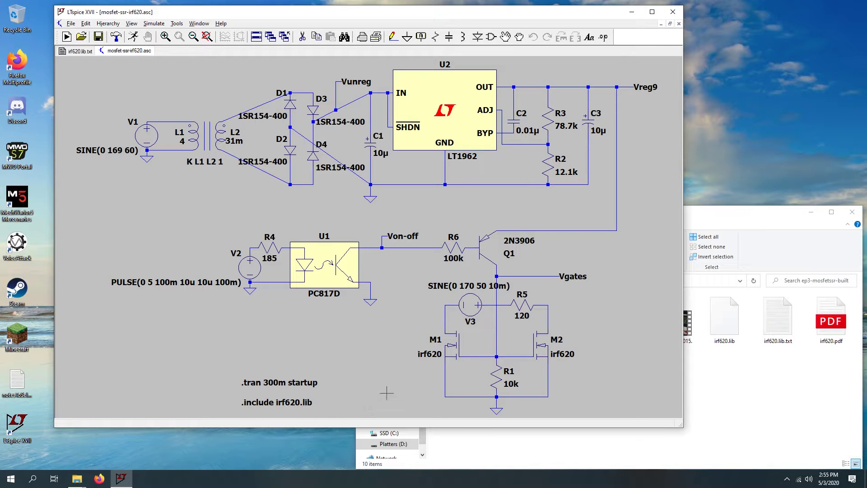
ctrl+right_click(457, 346)
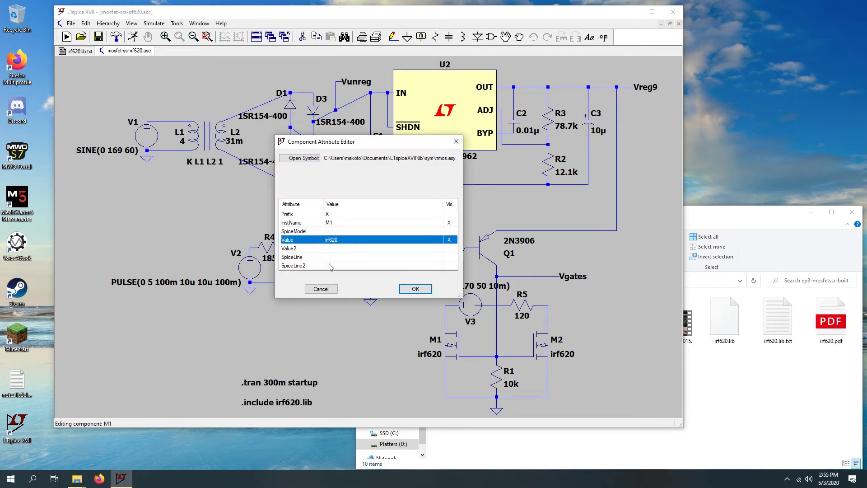
click(295, 214)
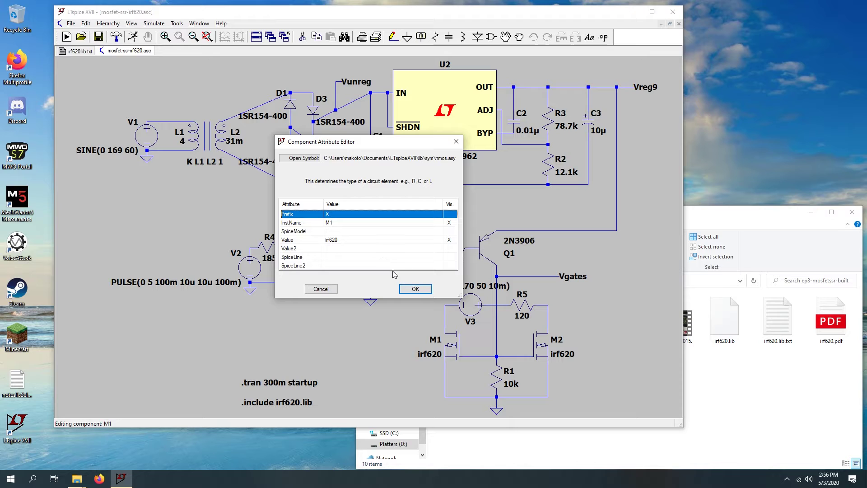
click(415, 288)
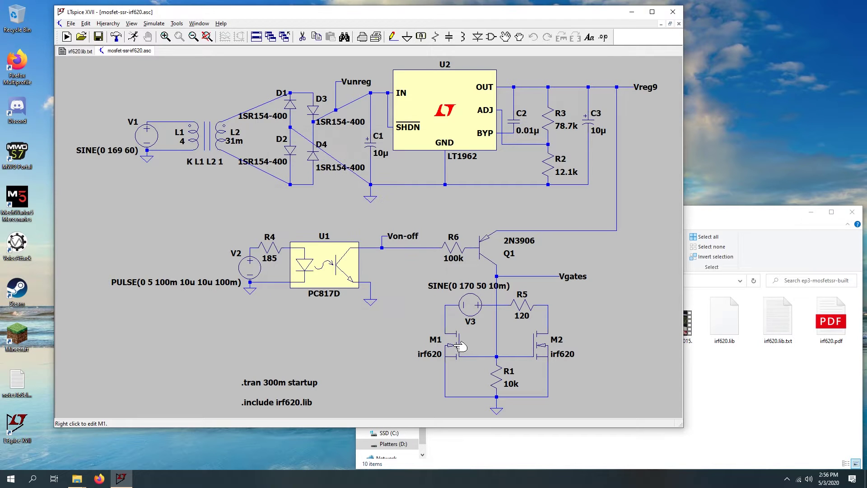
ctrl+right_click(428, 354)
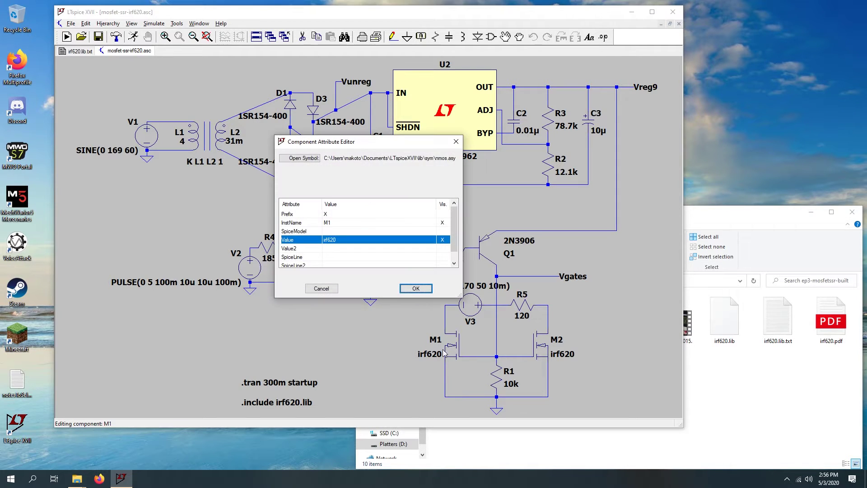
click(328, 215)
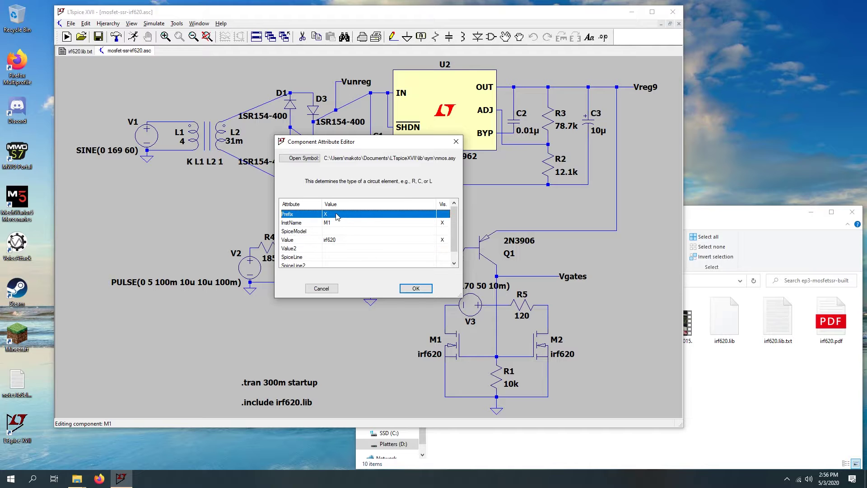
click(321, 288)
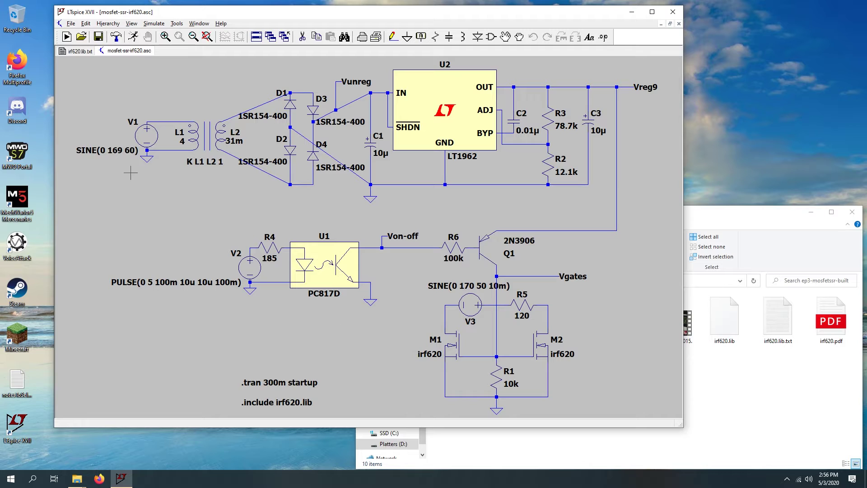
- Check the SPICE solver thread settings in the Control Panel, then run the 300 ms transient simulation
click(116, 37)
click(392, 152)
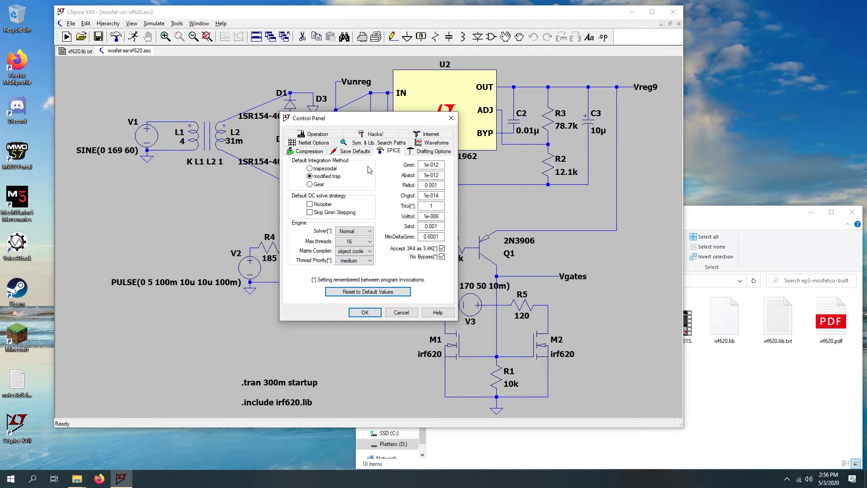
click(357, 241)
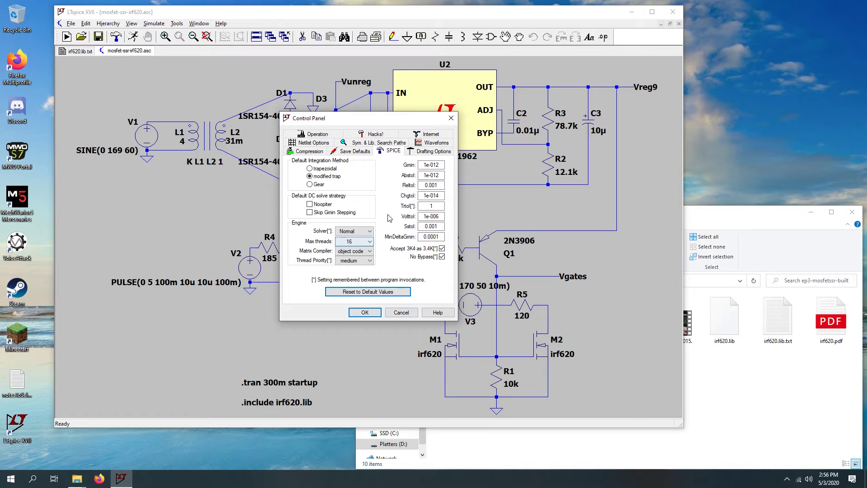
click(363, 313)
click(133, 36)
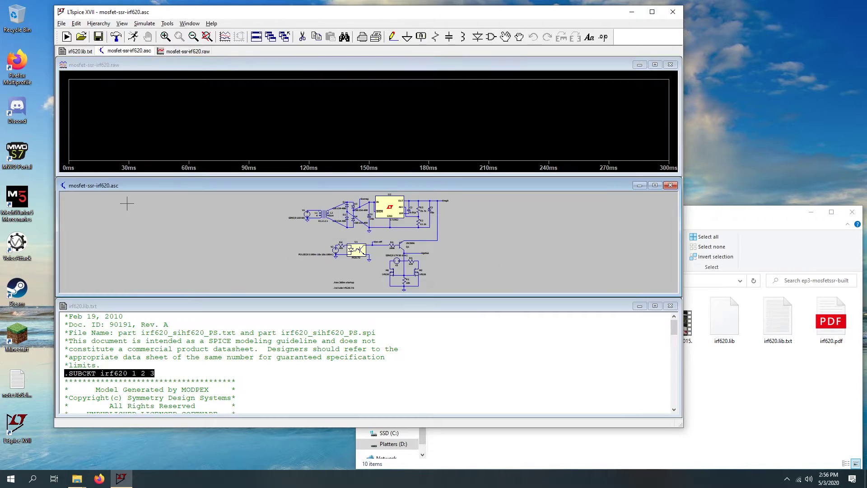
- Close irf620.lib.txt and tile the windows horizontally, with the empty plot above the schematic
click(672, 307)
click(190, 24)
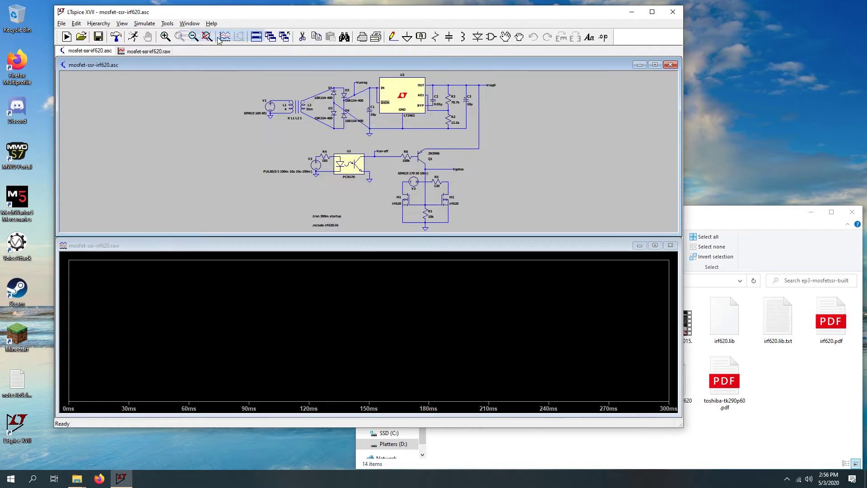
click(219, 36)
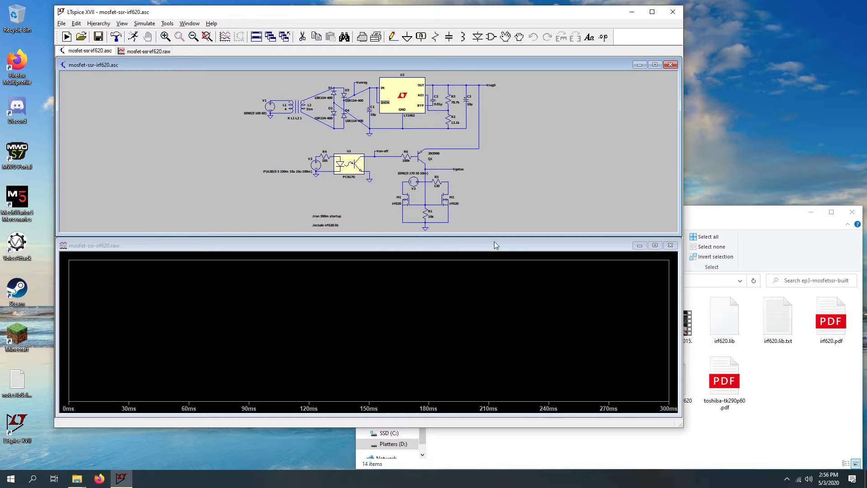
mouse_move(479, 70)
mouse_down()
mouse_move(495, 270)
mouse_move(472, 89)
mouse_move(478, 64)
mouse_move(488, 65)
mouse_up()
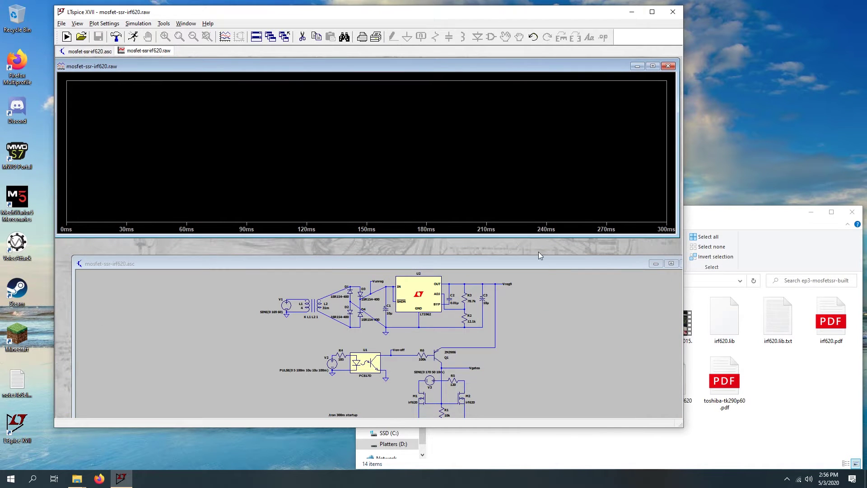
drag(547, 260, 530, 245)
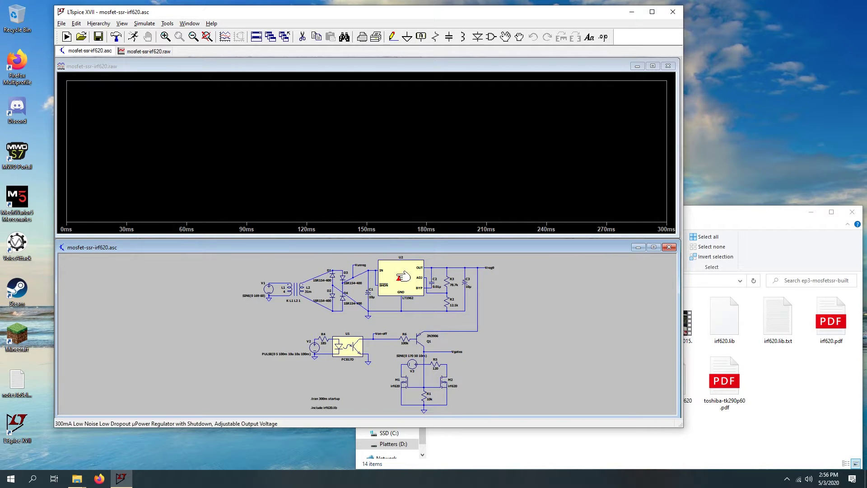
- Probe Vunreg, V(n003) and Vreg9 and zoom the low-voltage traces, then close the plot and rerun
click(365, 262)
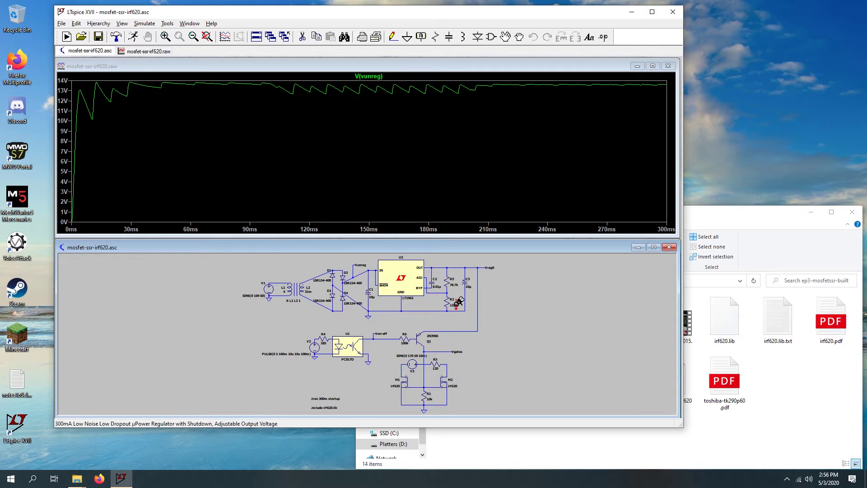
click(284, 275)
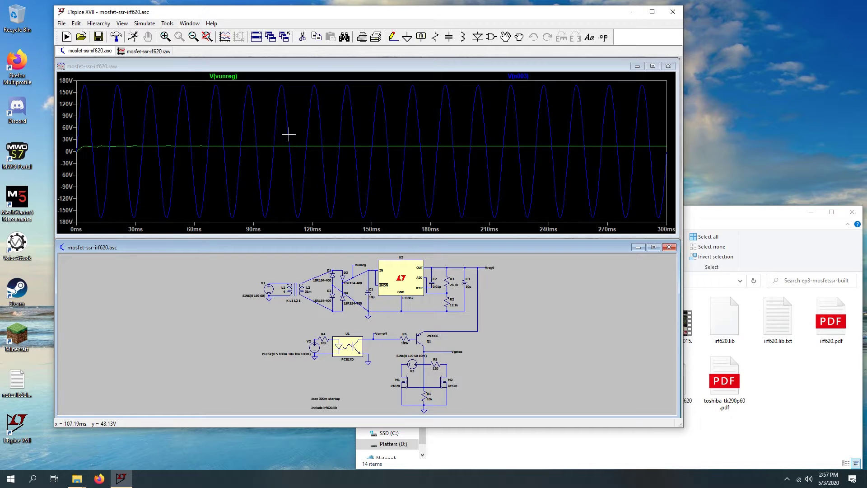
click(492, 267)
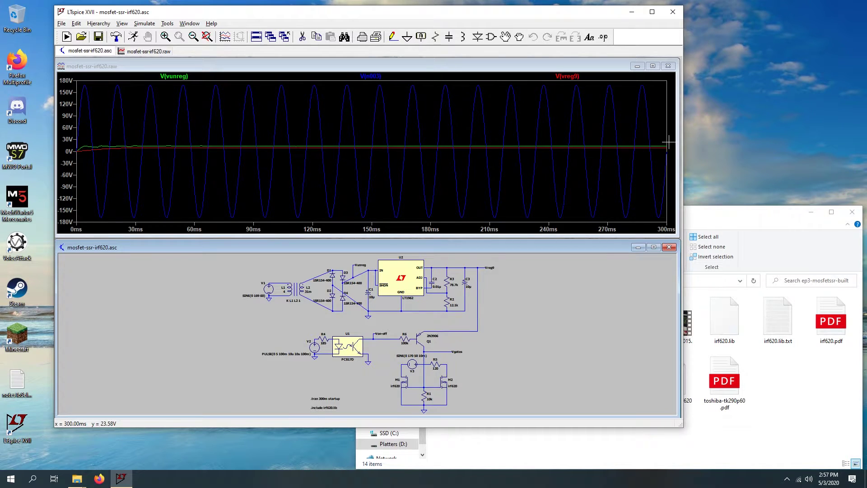
drag(668, 143, 68, 157)
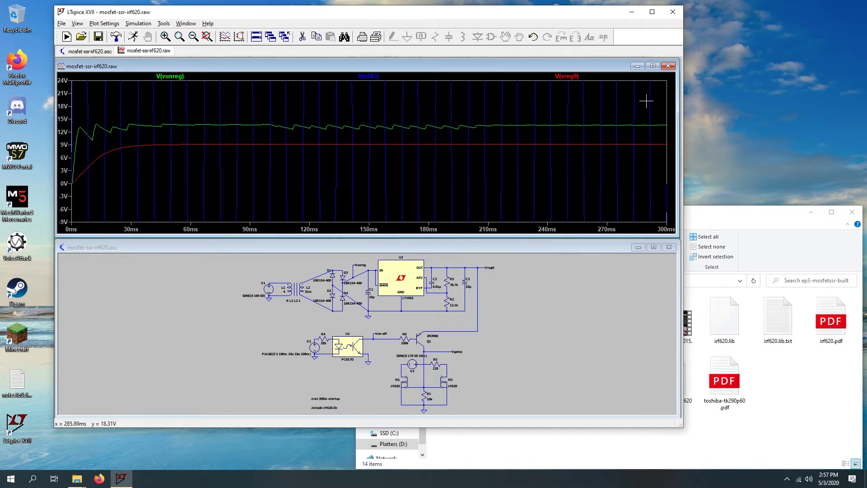
click(672, 67)
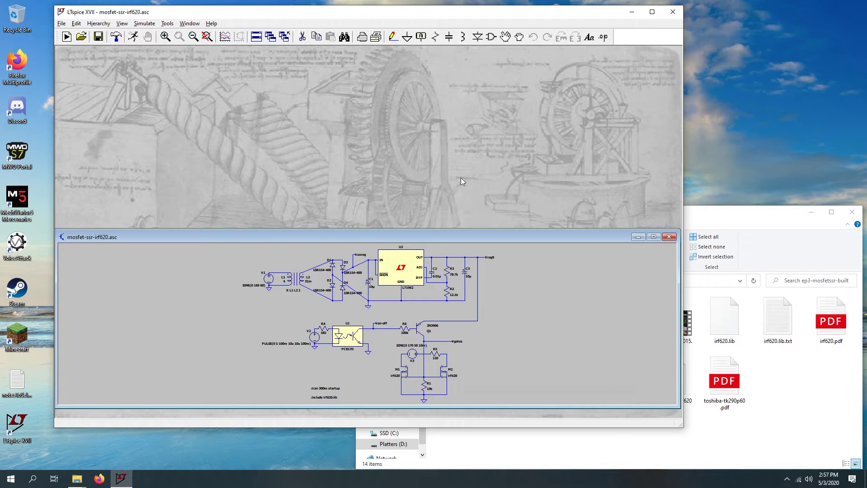
click(138, 41)
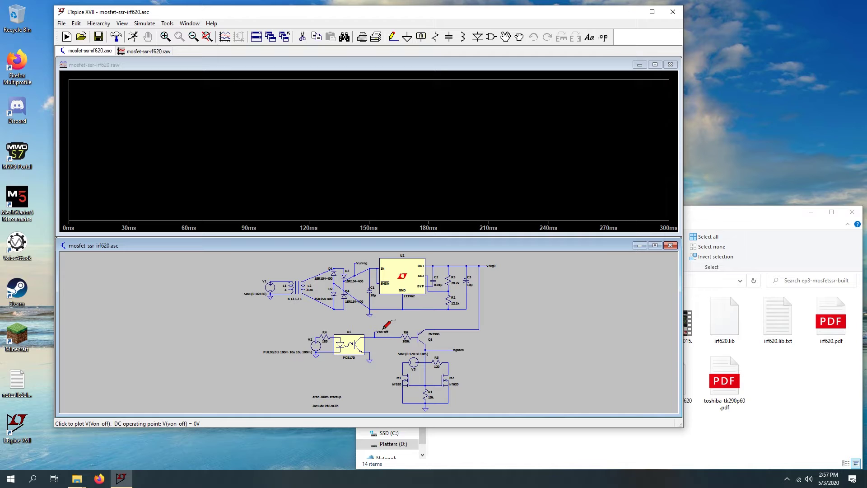
- Plot V(von-off), V(vgates) and I(R5), inspect the 200 ms switch-off edge, then restore full view
click(383, 329)
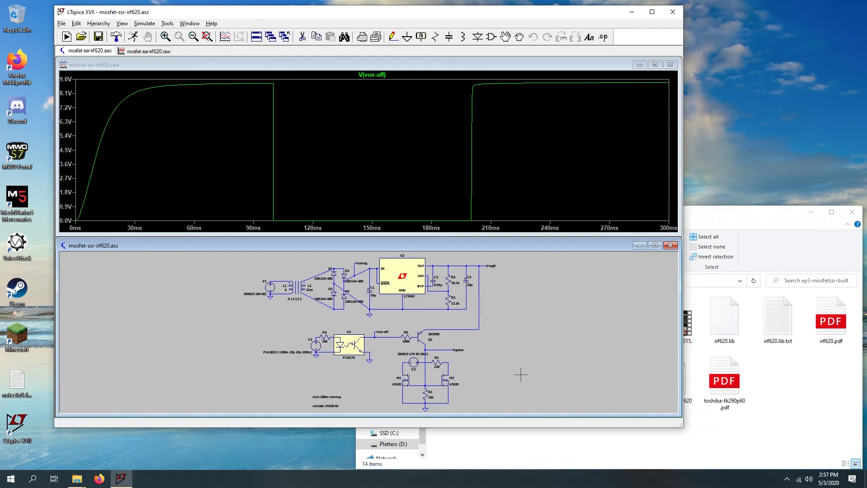
click(459, 351)
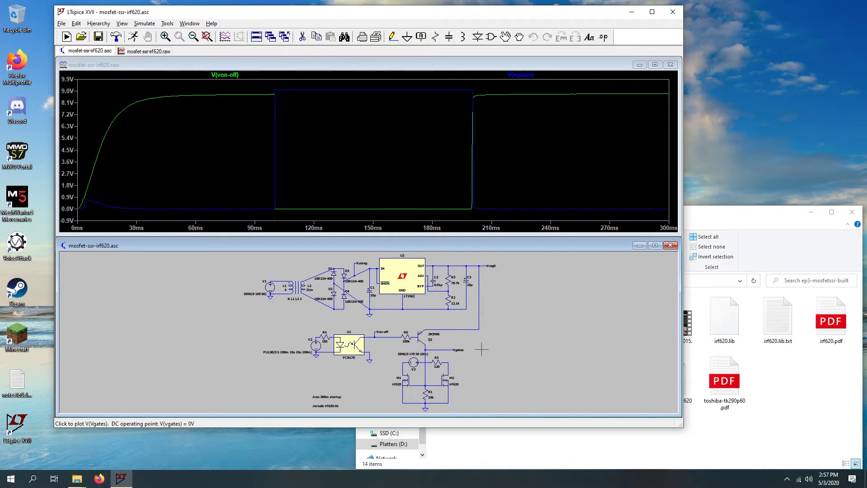
click(438, 361)
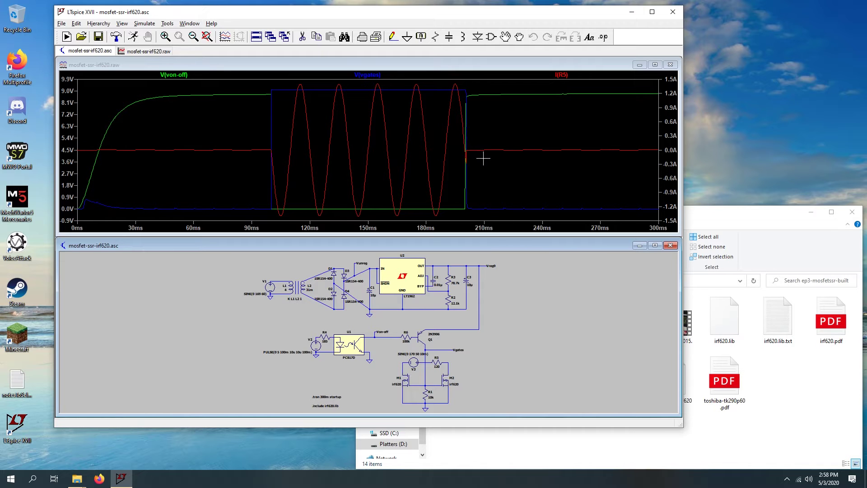
drag(476, 142, 455, 172)
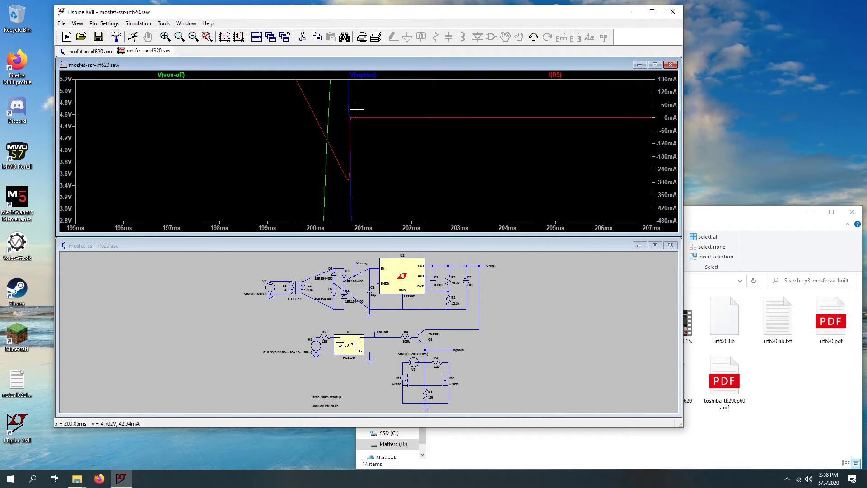
key(ctrl+e)
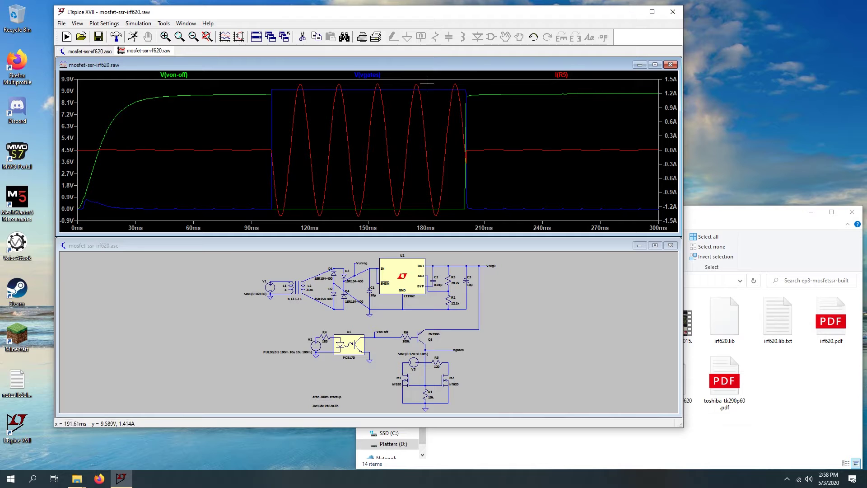
- Delete the V(vgates) and I(R5) traces, then re-probe V(vgates) so the traces redraw in new colours
right_click(368, 75)
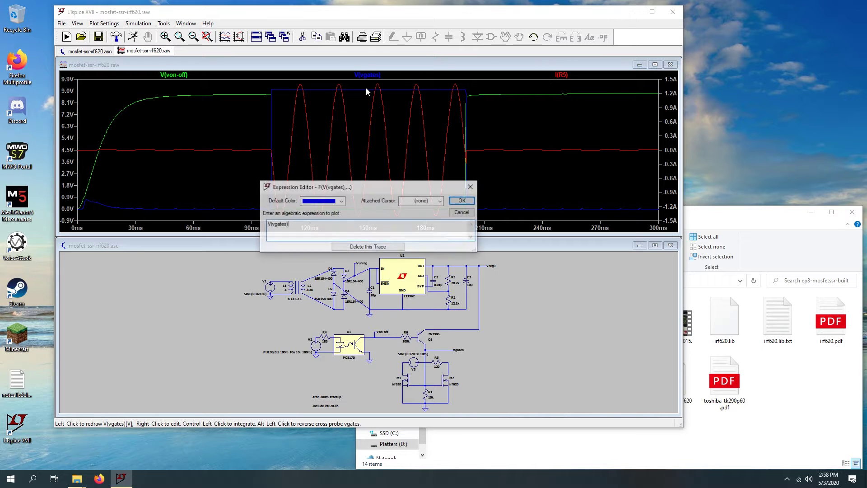
click(368, 247)
right_click(513, 75)
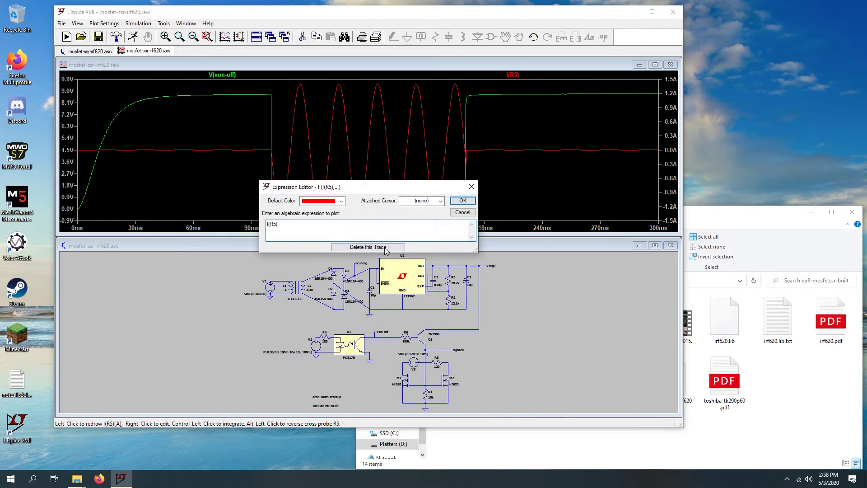
click(368, 246)
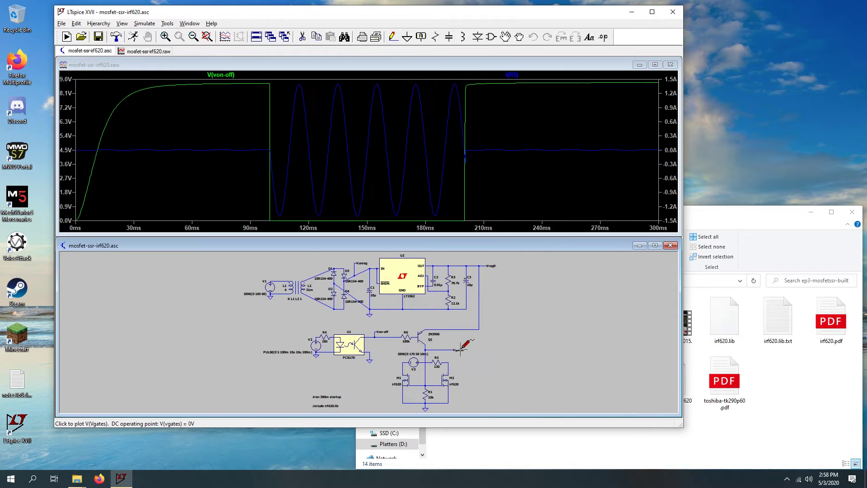
click(459, 349)
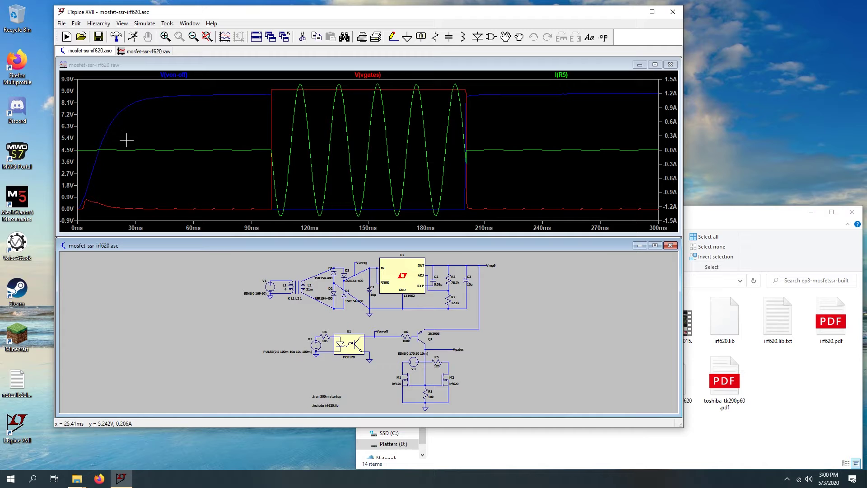
- Zoom V(vgates) to 30–90 ms, then onto the roughly 50 mV glitch near 50 ms
drag(120, 141, 187, 216)
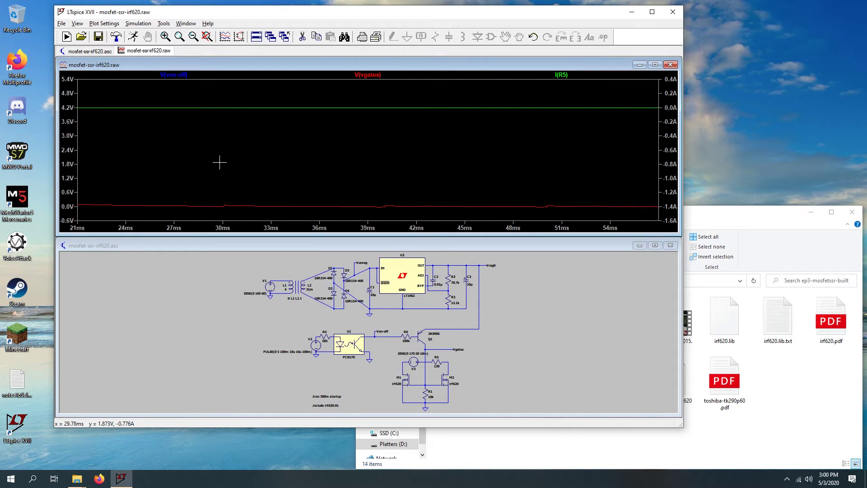
key(ctrl+e)
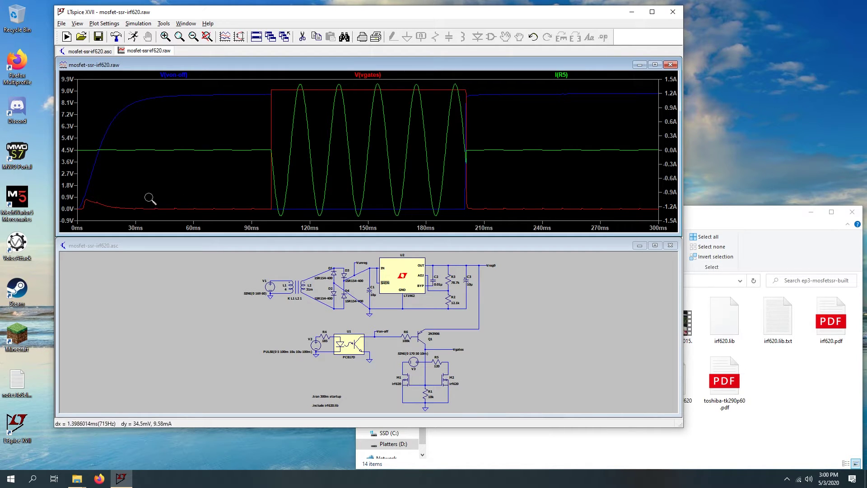
drag(143, 196, 244, 214)
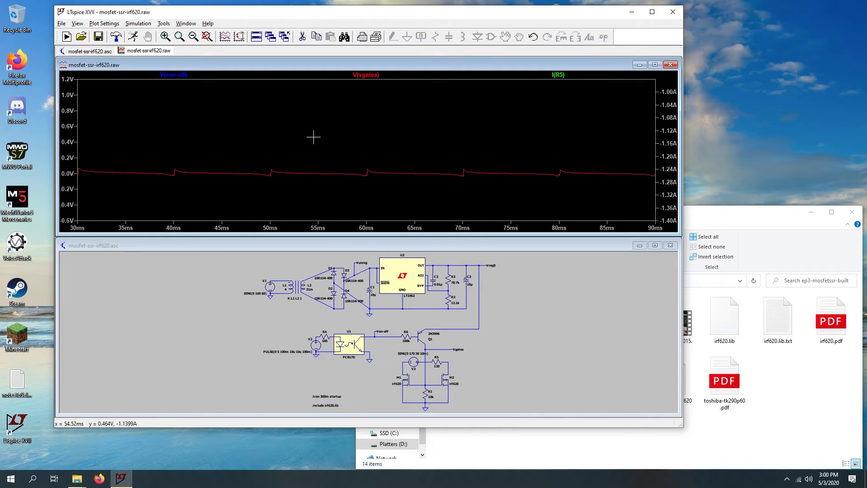
drag(251, 155, 290, 193)
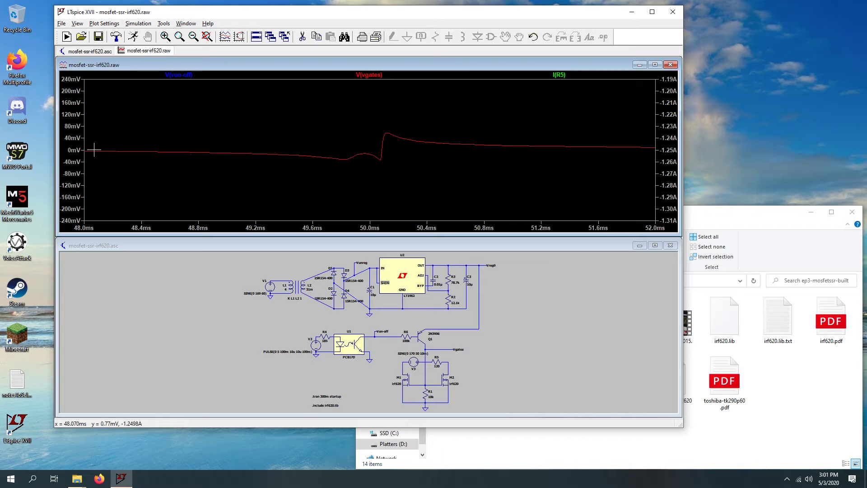
- Zoom onto the glitch's rising edge at 48–50.2 ms, reset, then show V(vgates) over 36–96 ms
drag(94, 150, 421, 133)
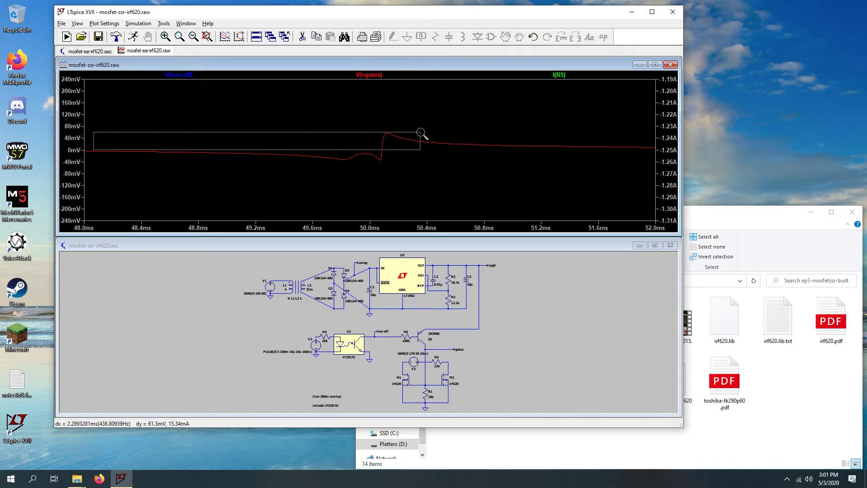
drag(421, 134, 420, 133)
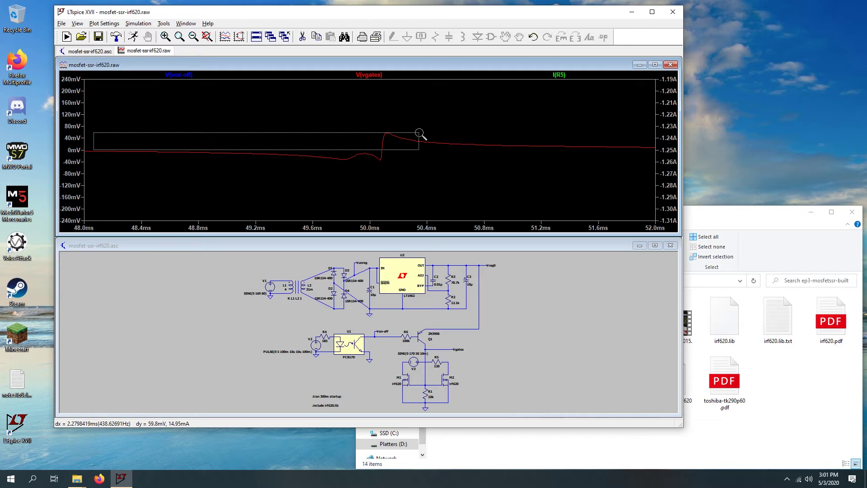
drag(420, 134, 393, 143)
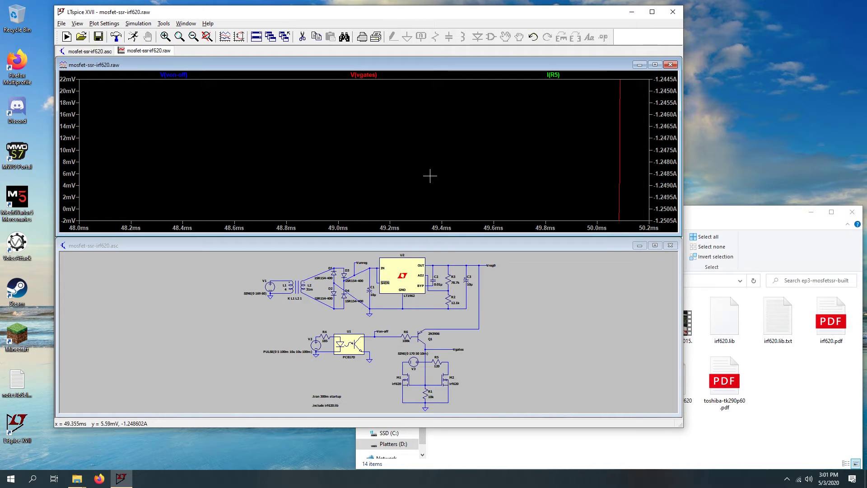
key(ctrl+e)
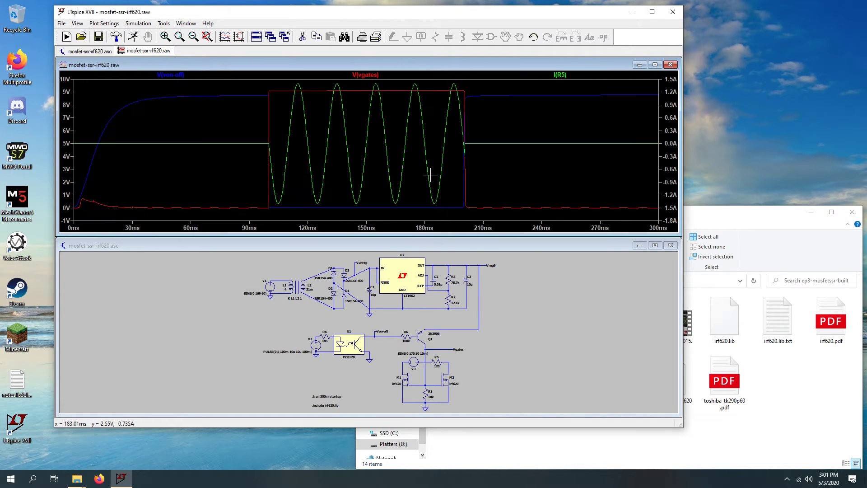
mouse_move(145, 192)
mouse_down()
mouse_move(248, 219)
mouse_move(254, 213)
mouse_up()
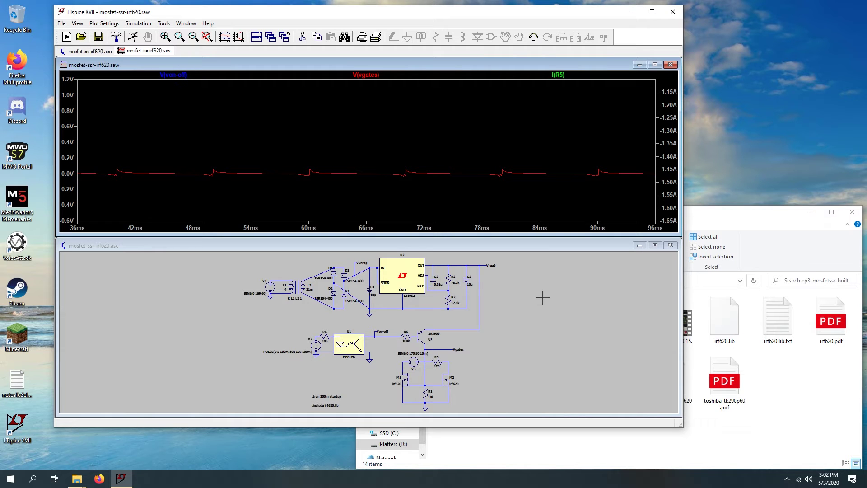
- Zoom into the first 40 ms to inspect the ~0.7 V V(vgates) startup rise, then restore 0–300 ms
key(ctrl+e)
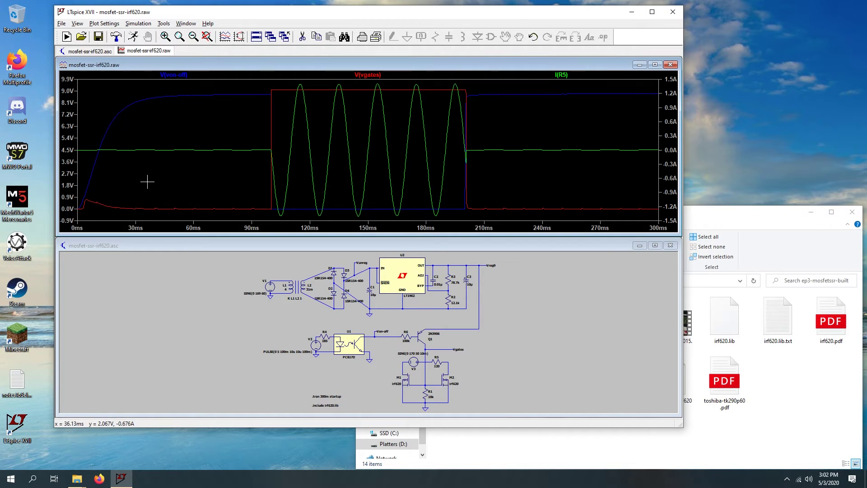
drag(147, 182, 71, 219)
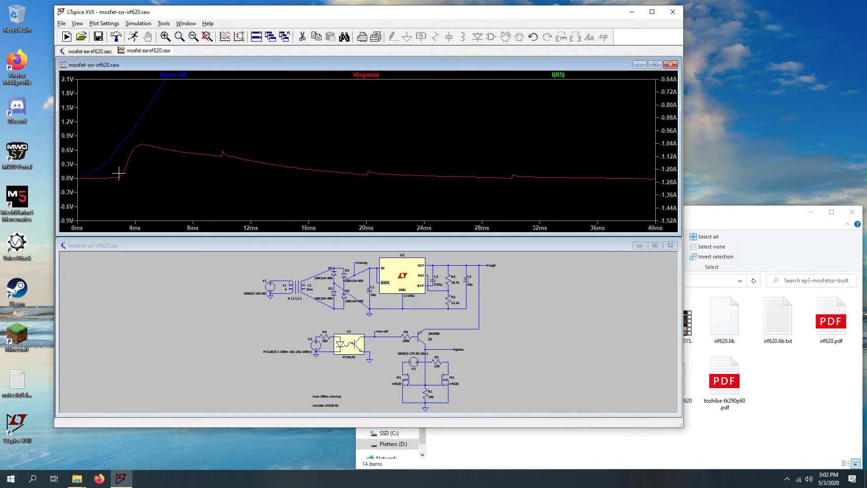
drag(93, 179, 173, 144)
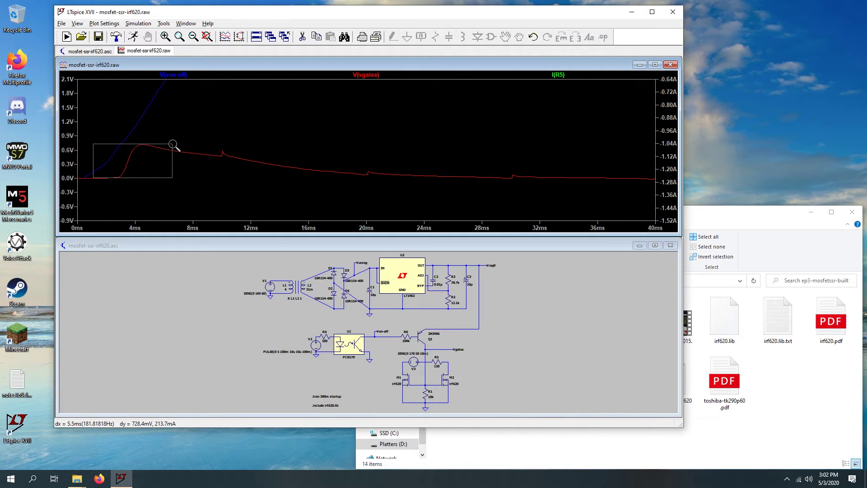
drag(173, 144, 172, 142)
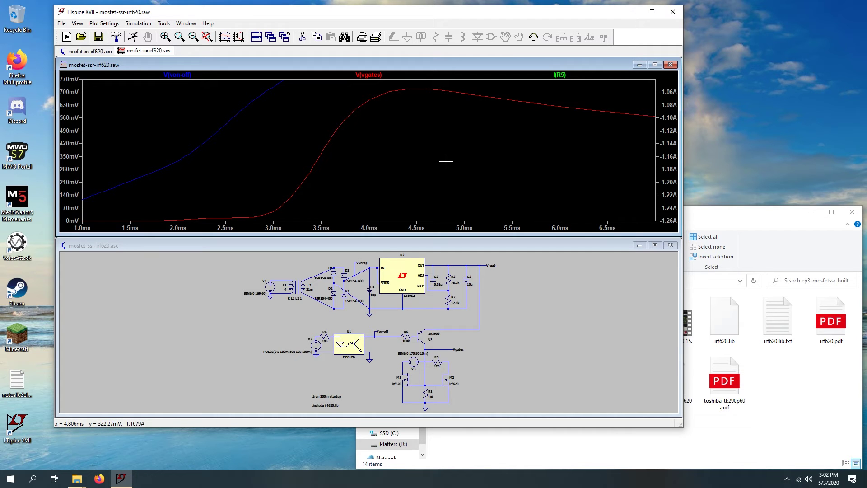
key(ctrl+e)
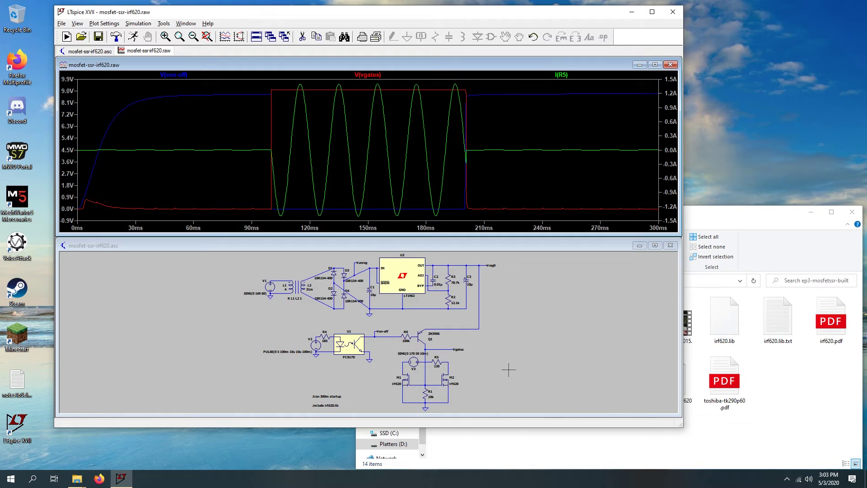
- Close the waveform plot, maximize the SSR schematic, and zoom it to full extents
click(670, 64)
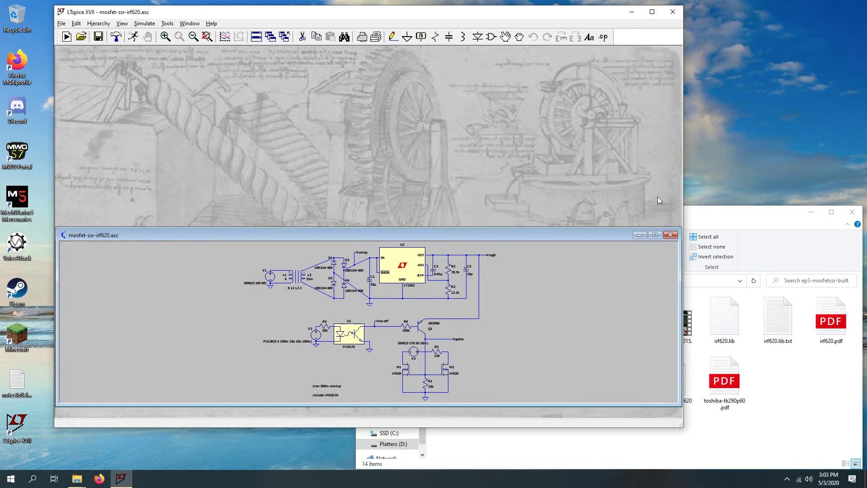
click(655, 235)
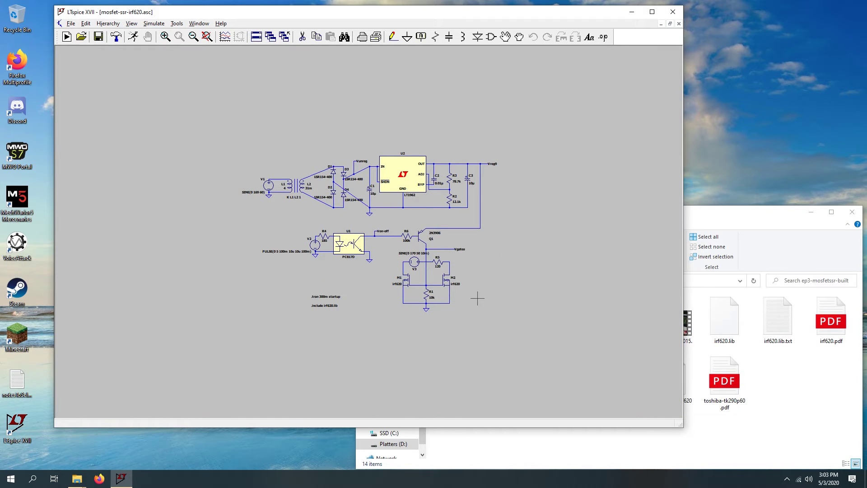
click(206, 38)
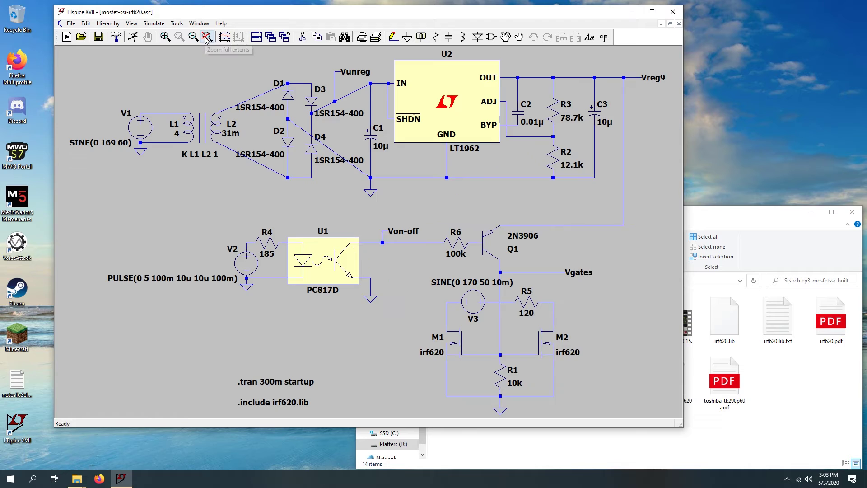